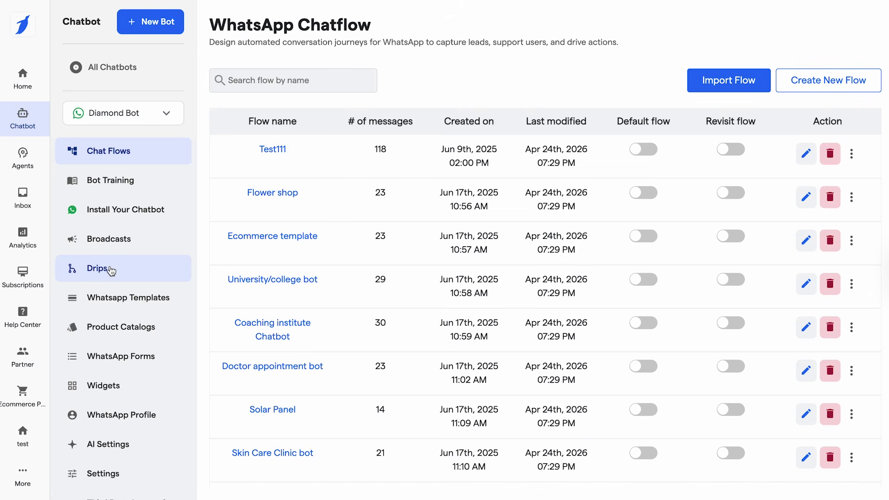
- Start a new drip campaign for Diamond Bot and name it Test 35
left_click(110, 270)
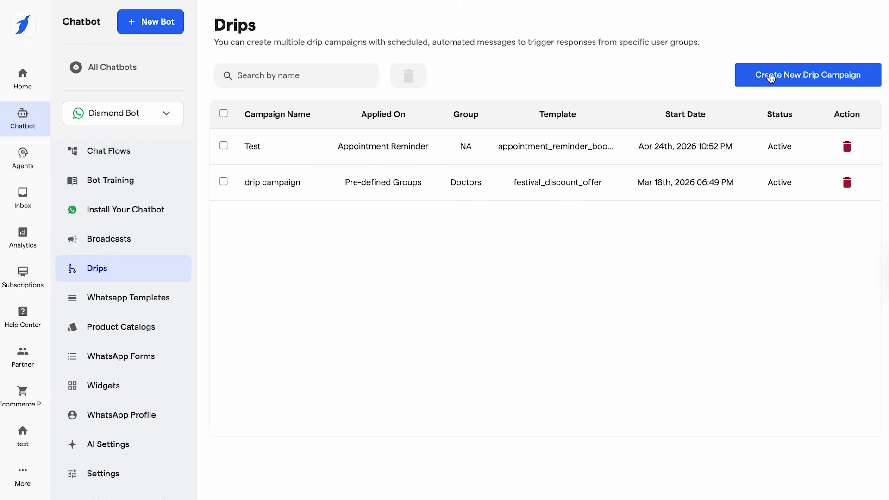
left_click(770, 76)
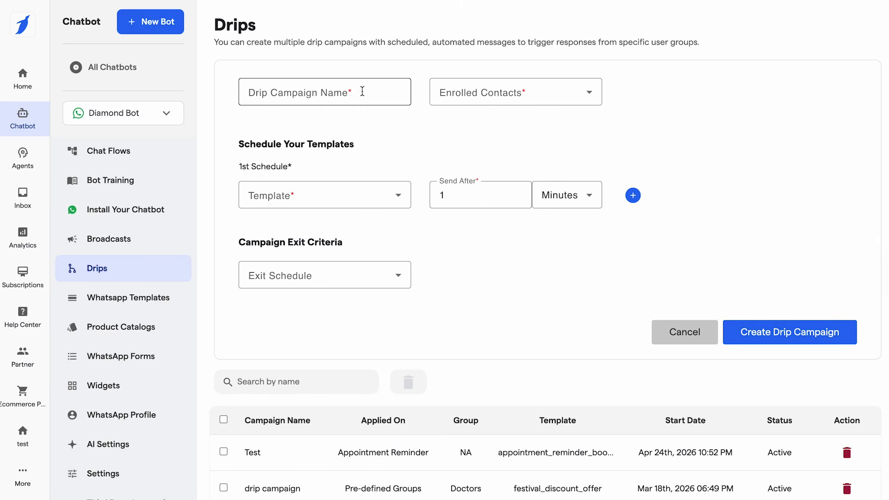
left_click(363, 91)
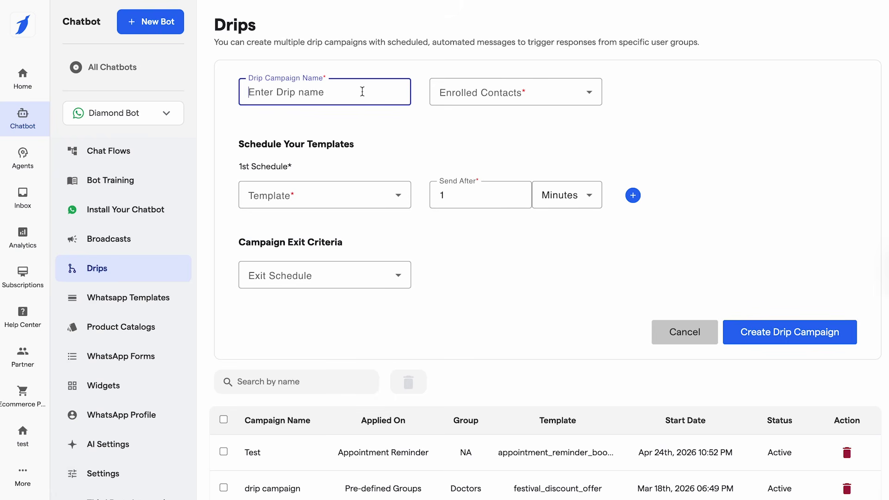
type("Test 35")
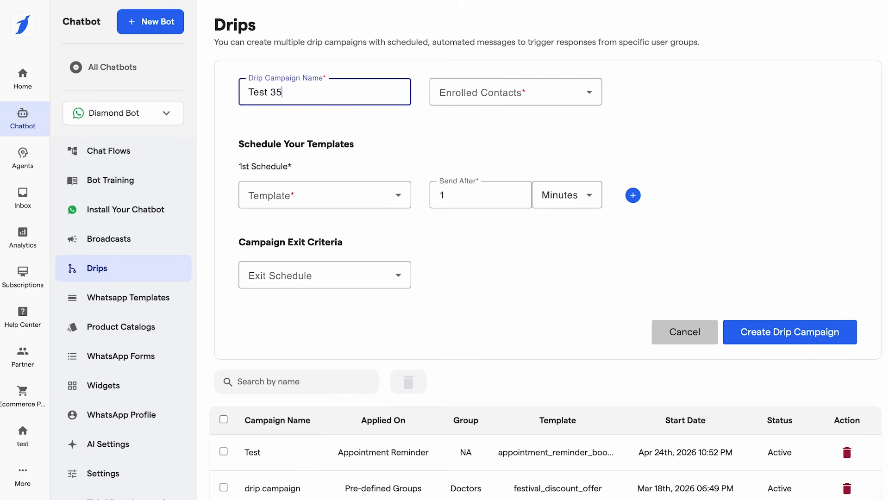
- Set the campaign's enrolled contacts to Contact Enrolment Rules
left_click(467, 91)
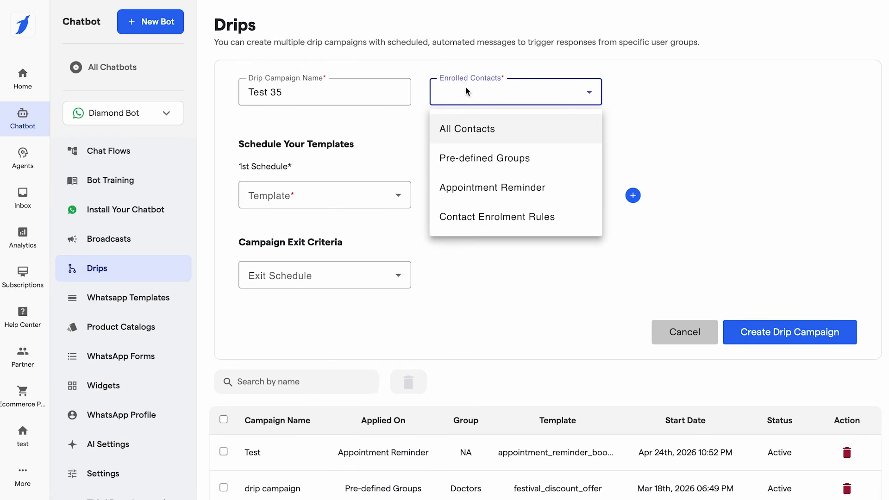
left_click(477, 151)
left_click(503, 109)
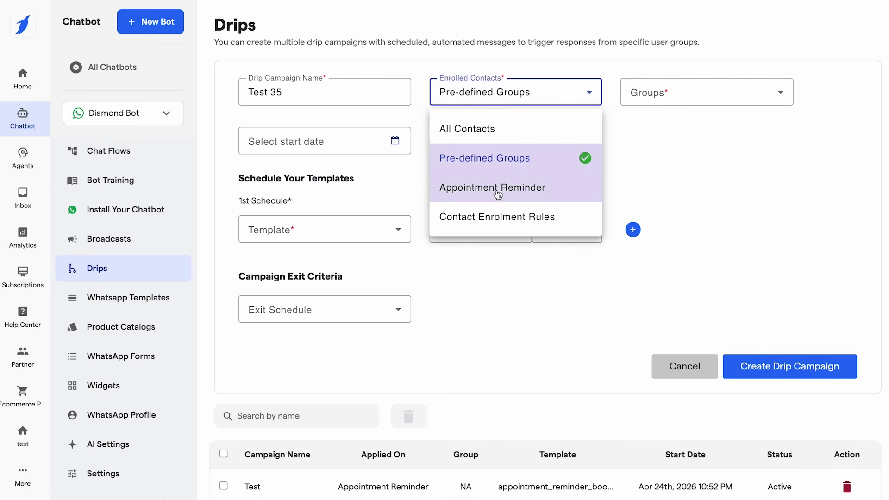
left_click(495, 211)
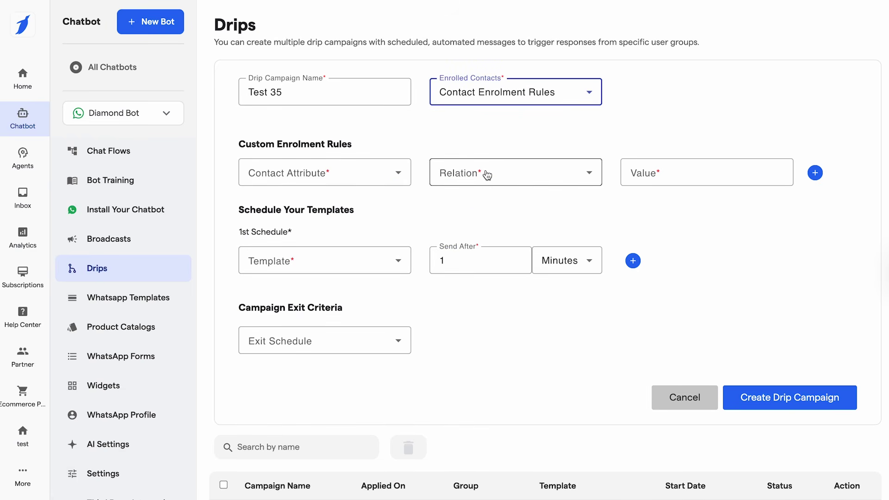
left_click(498, 95)
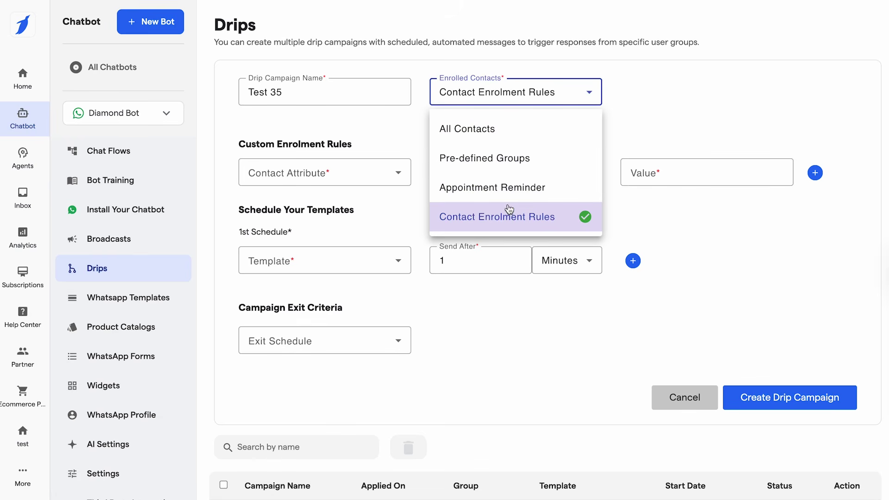
left_click(518, 215)
- Choose Status as the contact attribute of the custom enrolment rule
left_click(361, 180)
scroll(324, 278, "down", 5)
scroll(325, 280, "down", 7)
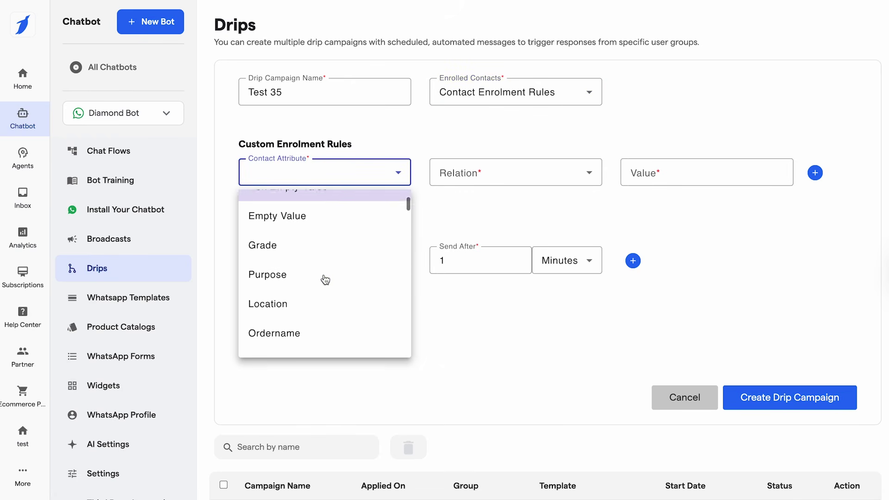
scroll(326, 280, "down", 8)
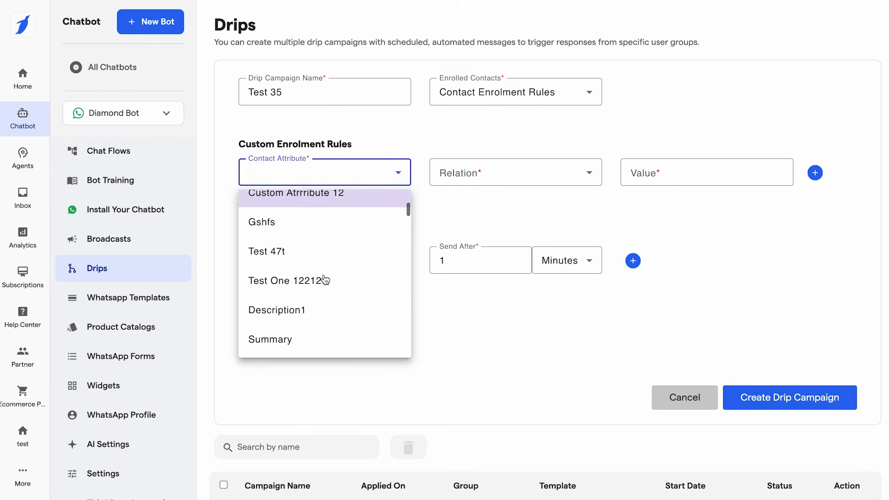
scroll(325, 280, "down", 6)
scroll(326, 279, "up", 15)
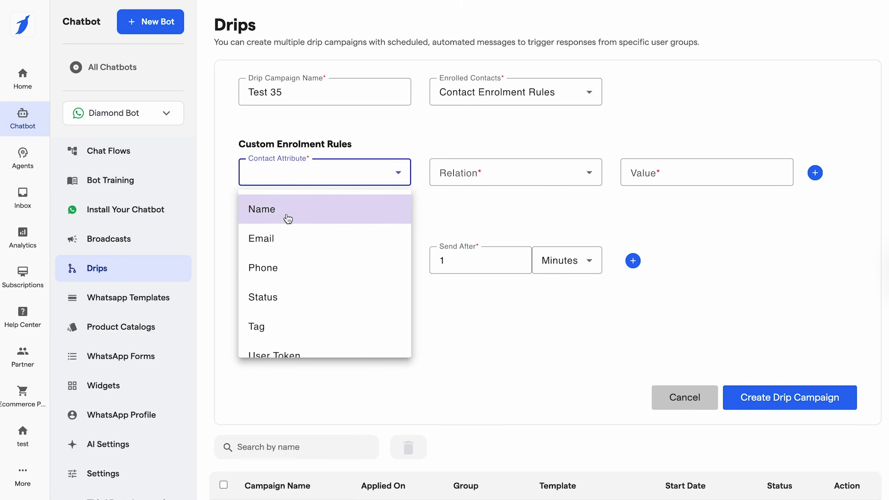
left_click(289, 218)
left_click(311, 182)
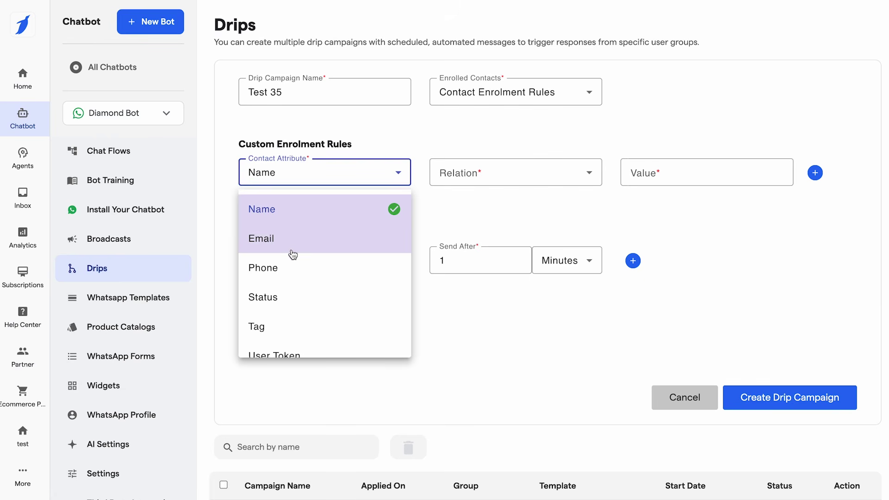
scroll(292, 254, "down", 1)
left_click(292, 253)
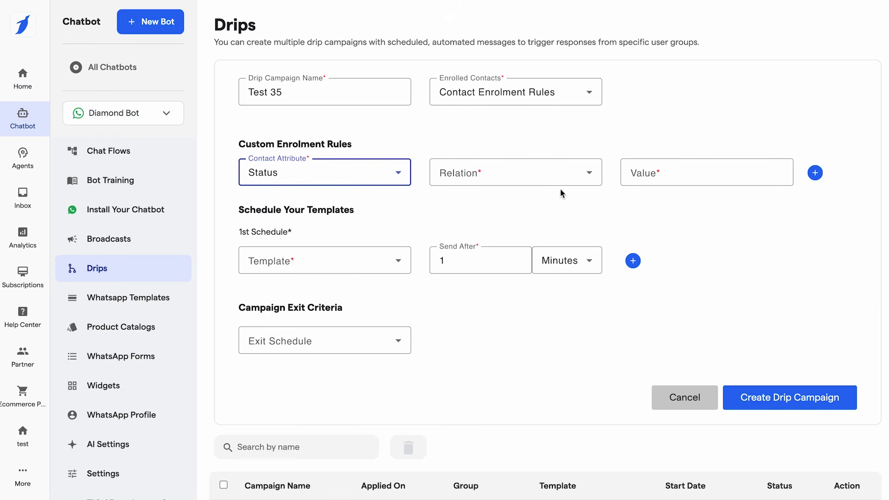
- Complete the Status enrolment rule with the relation Is and the value open
left_click(545, 184)
left_click(526, 179)
left_click(525, 177)
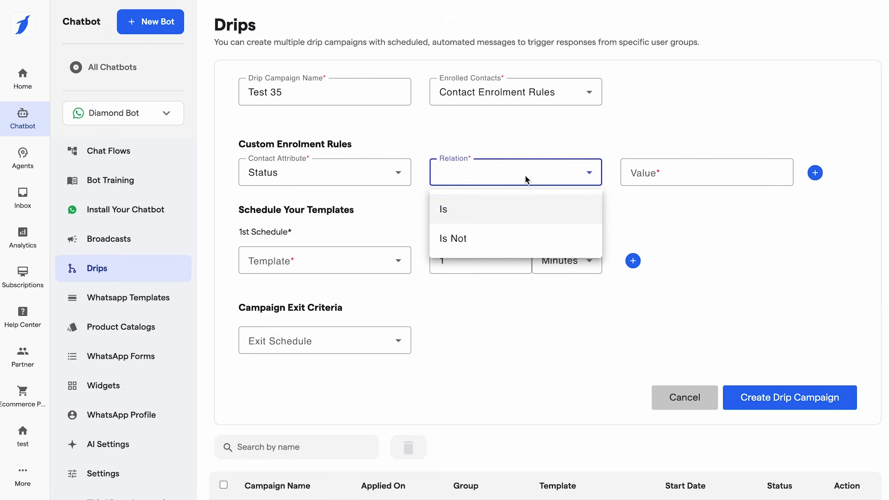
left_click(459, 212)
left_click(639, 185)
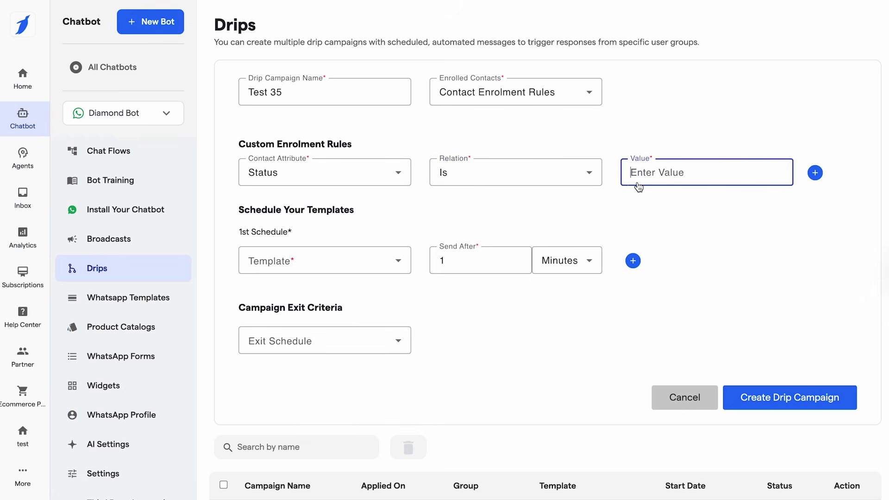
type("open")
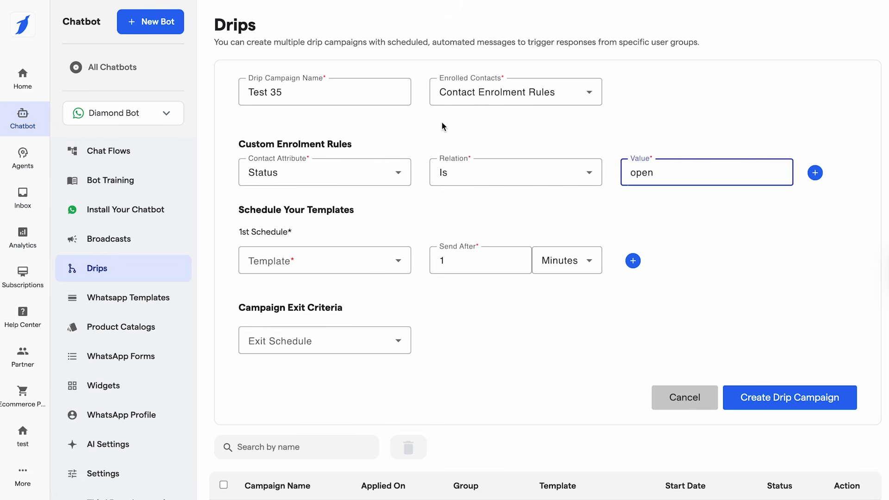
- Choose the template whose name begins with Call_permission_request_temp for the 1st schedule
left_click(360, 275)
scroll(283, 426, "down", 8)
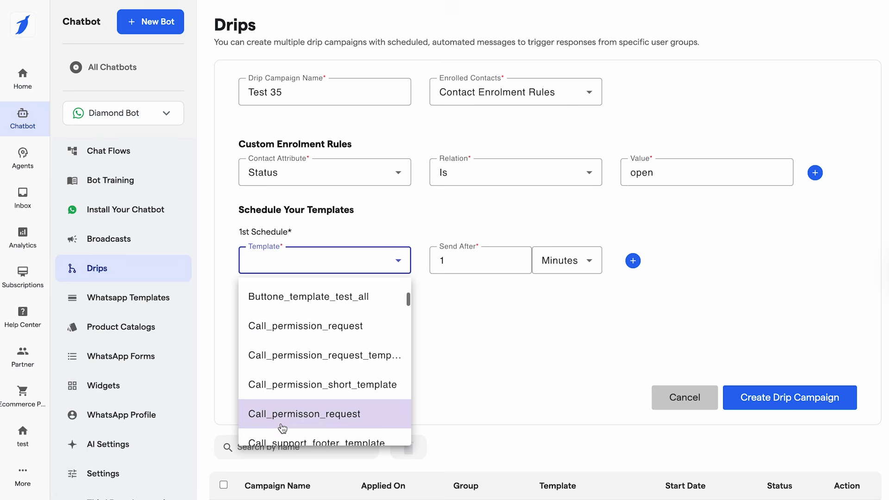
left_click(287, 359)
- Set the 1st schedule's template to send after 8 days
left_click(478, 265)
key("BackSpace")
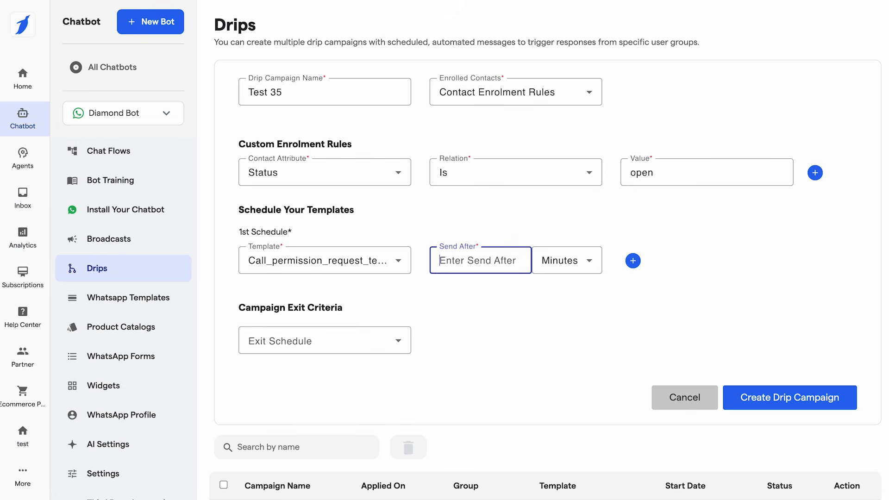
type("8")
left_click(566, 262)
left_click(562, 354)
left_click(464, 259)
key("BackSpace")
type("8")
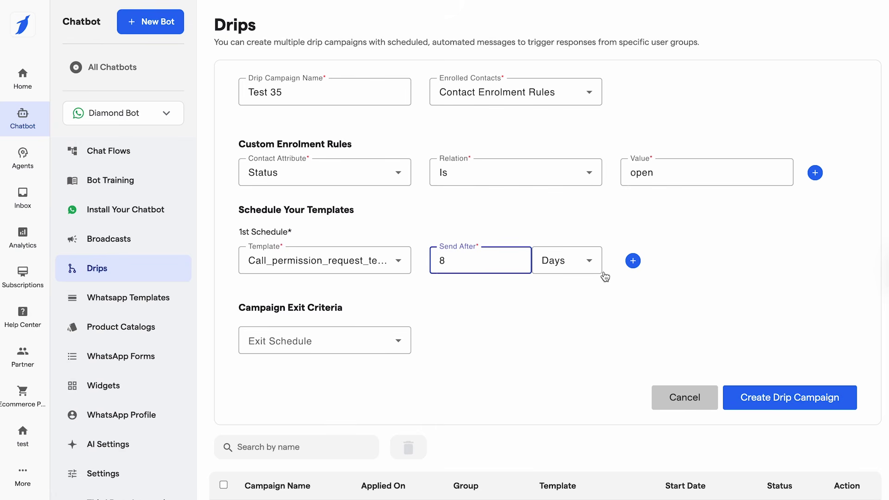
- Add a 2nd schedule to the campaign and assign it the Call_support_request_template template
left_click(632, 262)
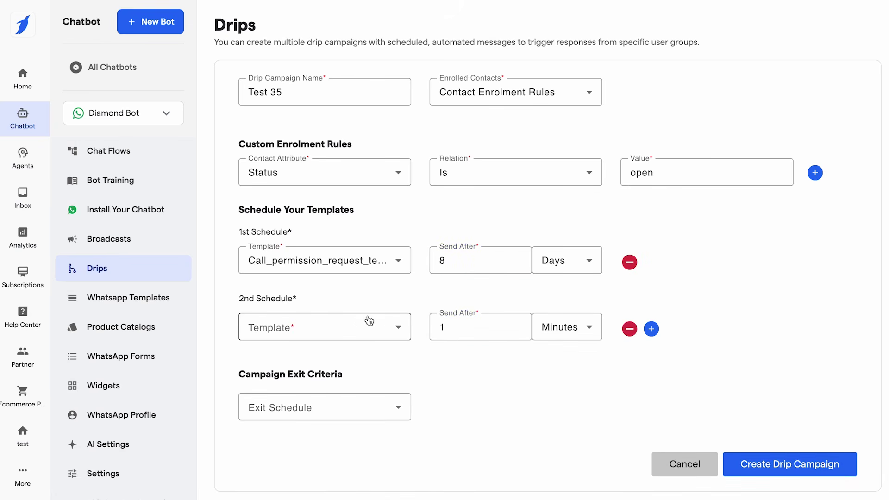
left_click(352, 335)
scroll(349, 250, "down", 8)
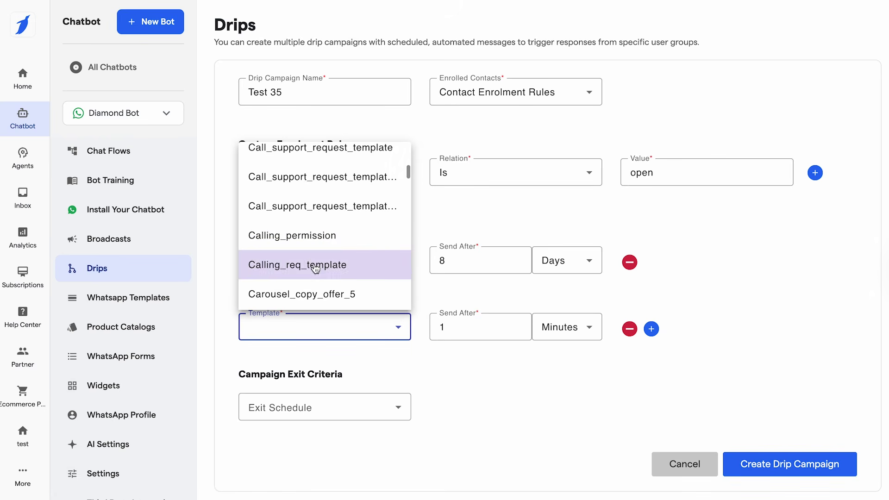
scroll(311, 284, "down", 3)
left_click(308, 285)
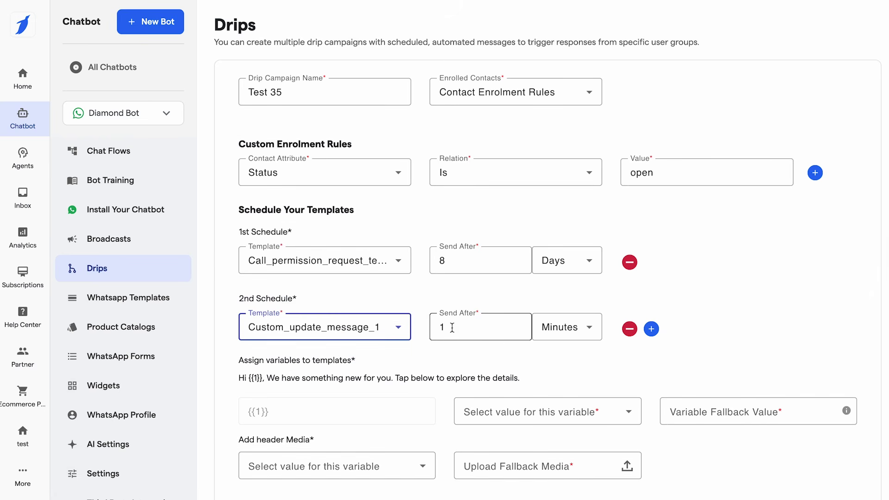
left_click(375, 327)
scroll(334, 237, "up", 5)
scroll(332, 237, "up", 1)
left_click(321, 217)
- Set the 2nd schedule's template to send after 5 days
left_click(466, 325)
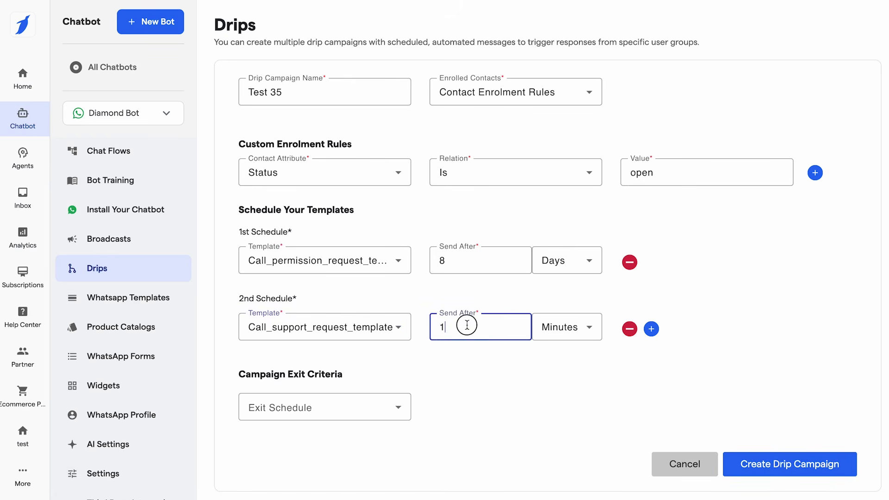
left_click(582, 325)
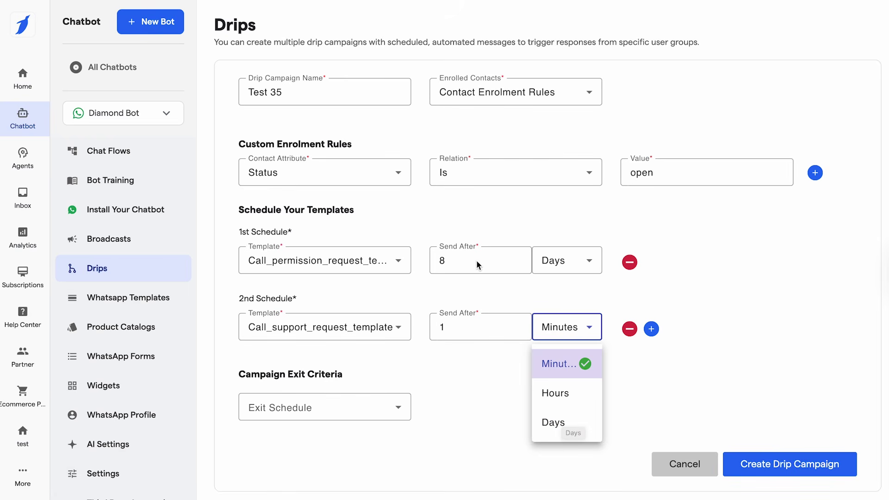
left_click(554, 420)
left_click(463, 320)
key("BackSpace")
type("5")
scroll(535, 318, "down", 2)
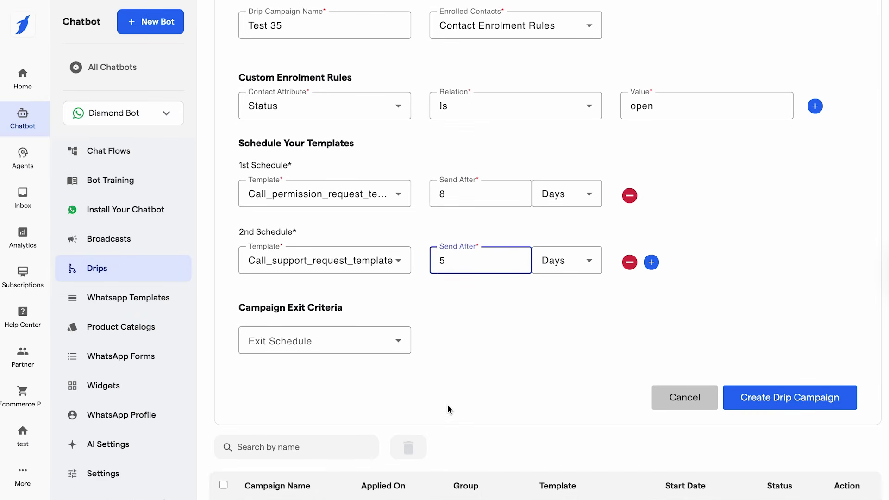
scroll(448, 405, "up", 2)
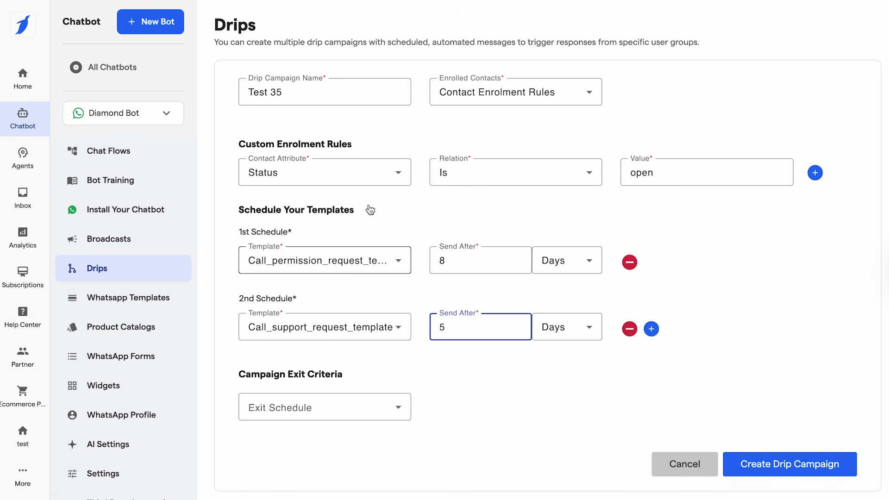
left_click(545, 90)
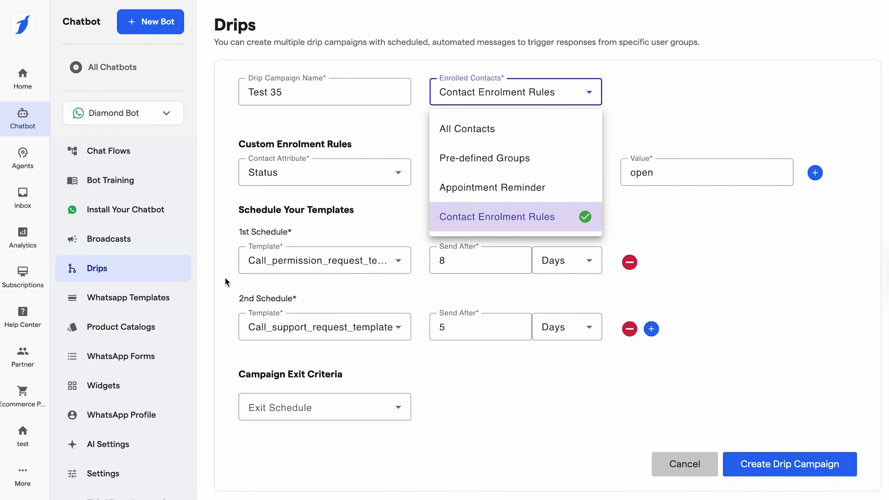
left_click(374, 229)
- Set the campaign's exit schedule to Upon Completion Of Schedule and create the drip campaign
scroll(301, 308, "down", 3)
left_click(354, 281)
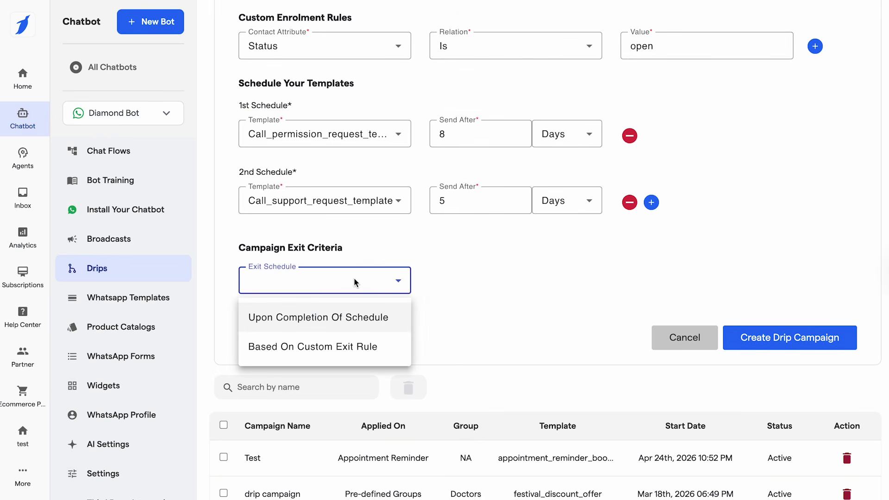
left_click(330, 324)
scroll(397, 278, "up", 3)
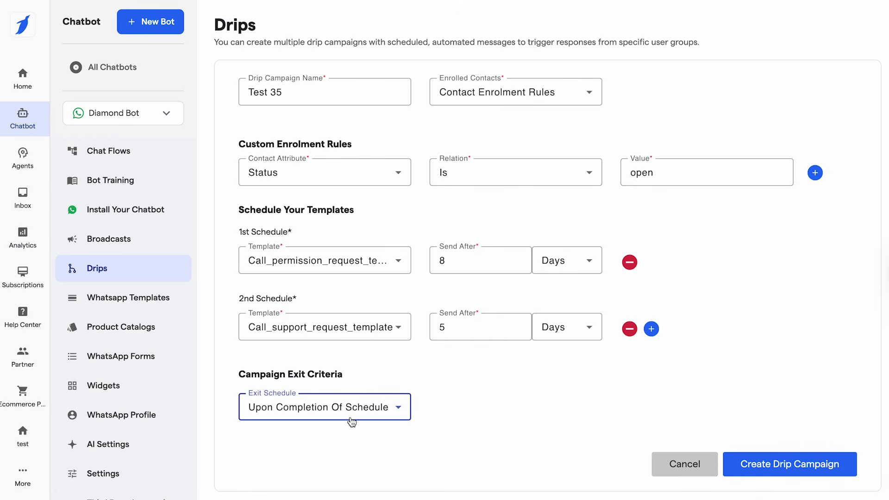
scroll(611, 357, "down", 2)
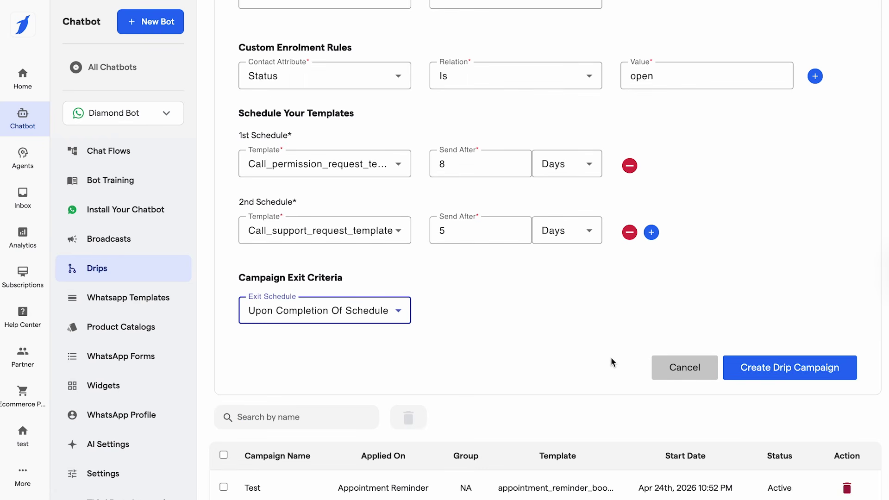
scroll(495, 335, "up", 2)
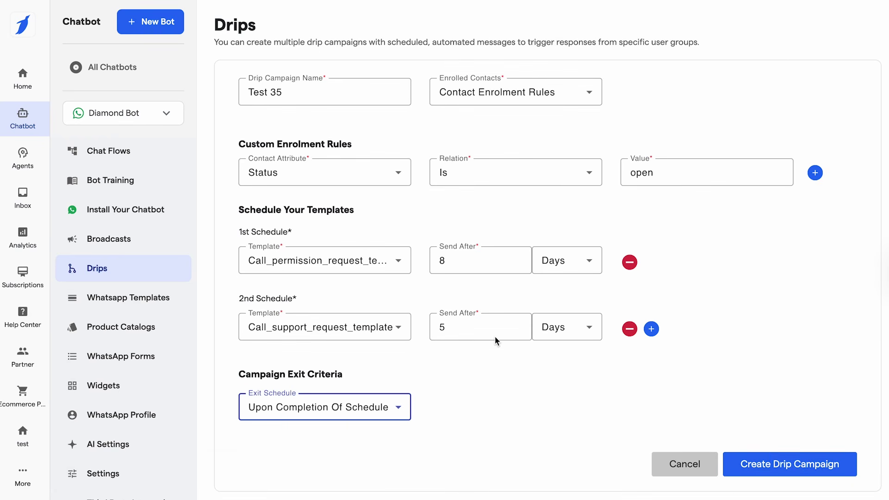
left_click(790, 474)
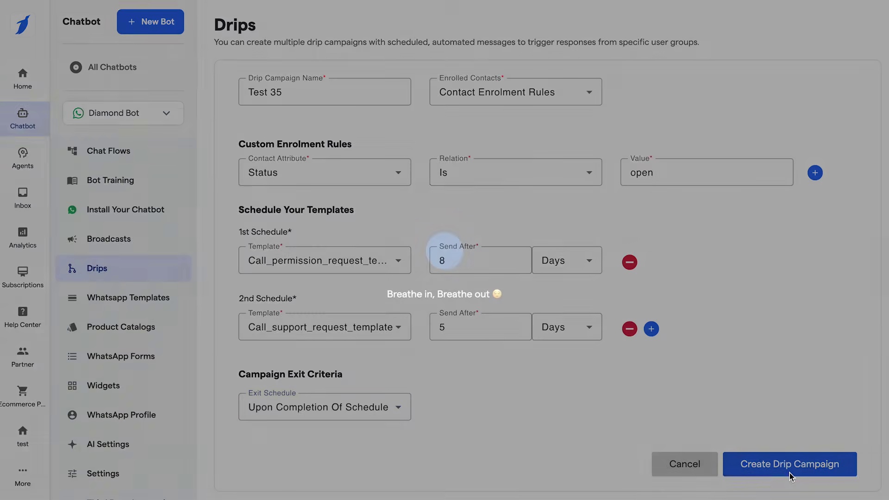